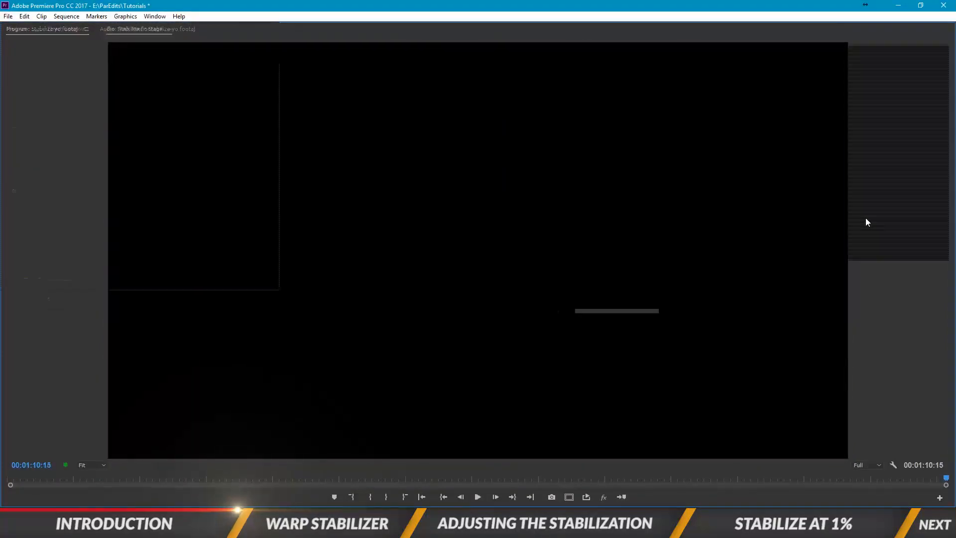
# Search the effects for "warp stabili" and apply Warp Stabilizer to the first clip, 00088.MTS
pyautogui.press('`')
pyautogui.moveTo(479, 347); pyautogui.dragTo(441, 343)
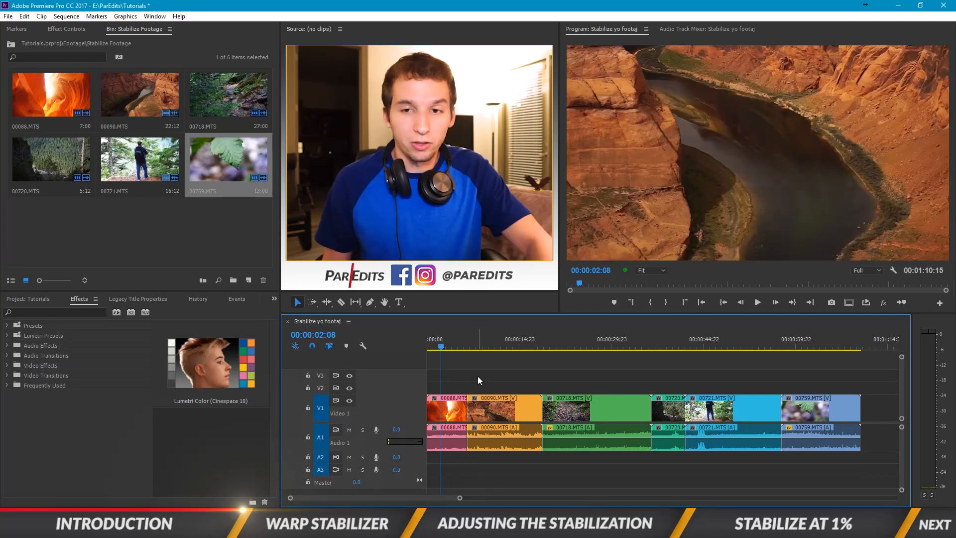
pyautogui.click(76, 323)
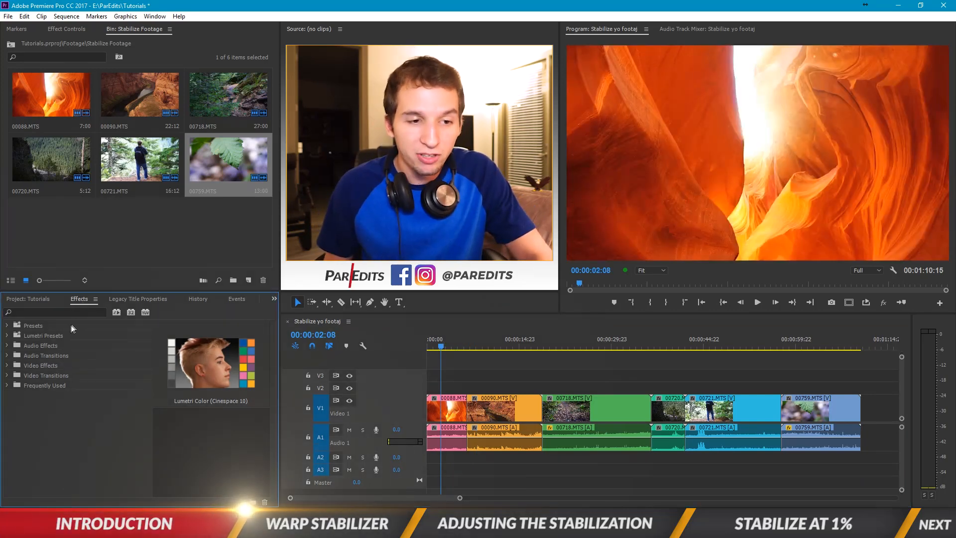
pyautogui.click(73, 311)
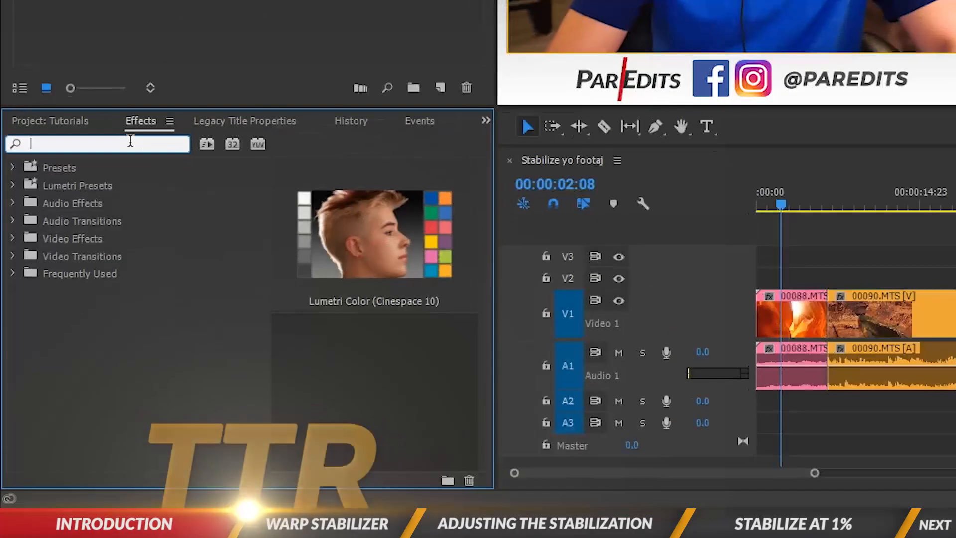
pyautogui.write('warp')
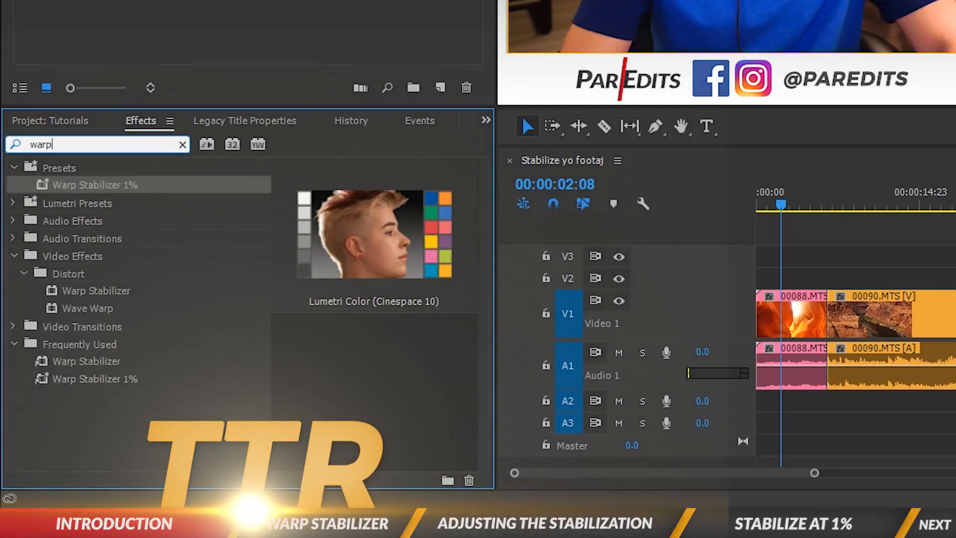
pyautogui.write(' stabili')
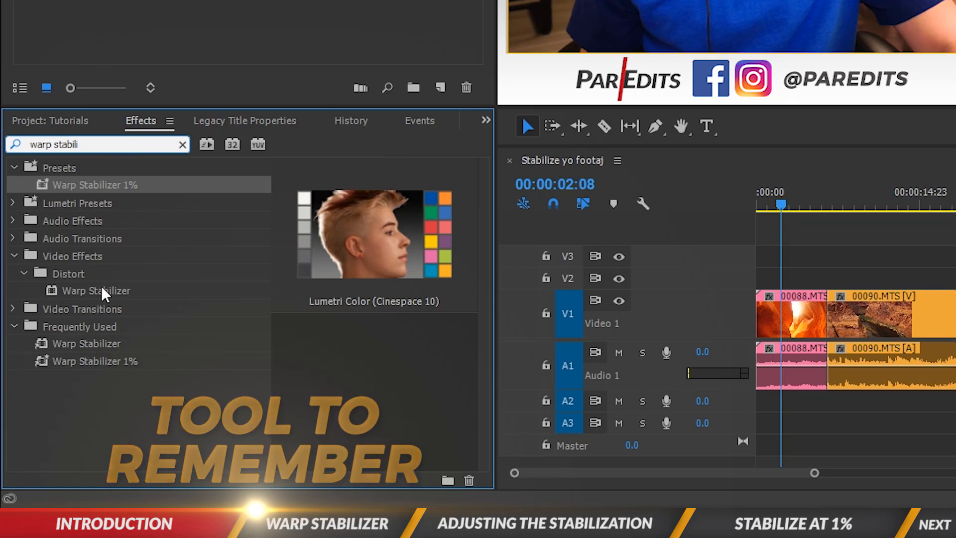
pyautogui.moveTo(102, 294); pyautogui.dragTo(786, 319)
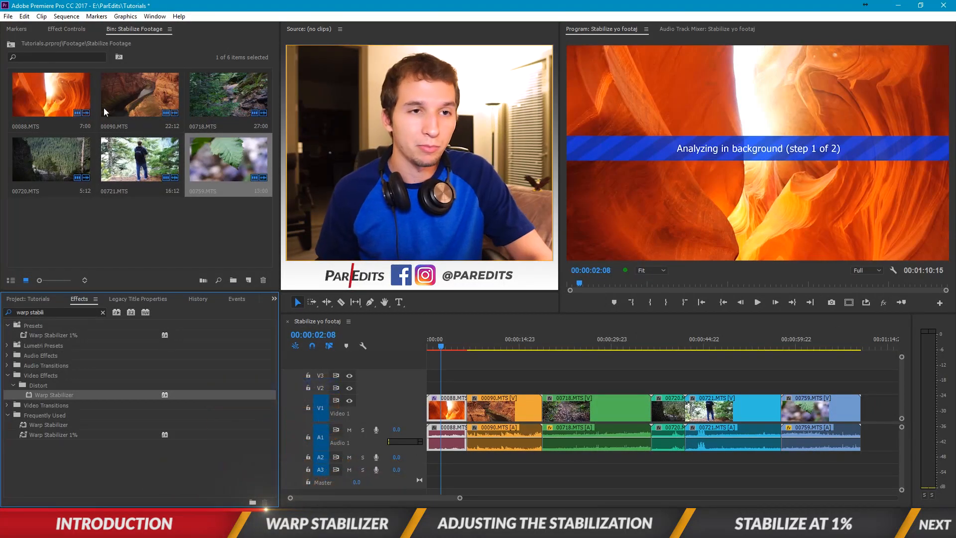
# Show the Warp Stabilizer settings of clip 00088.MTS and play the stabilized clip back from its start
pyautogui.click(74, 30)
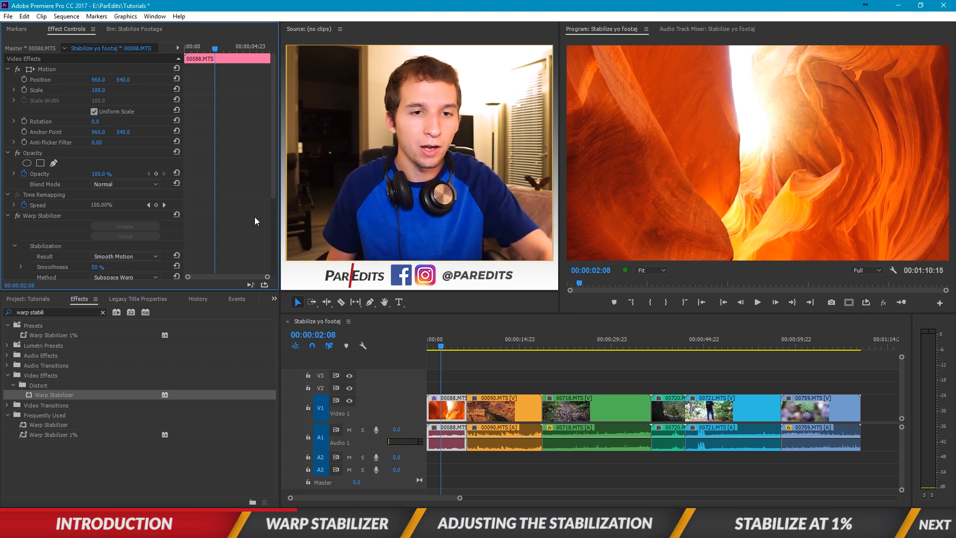
pyautogui.scroll(-6, 269, 179)
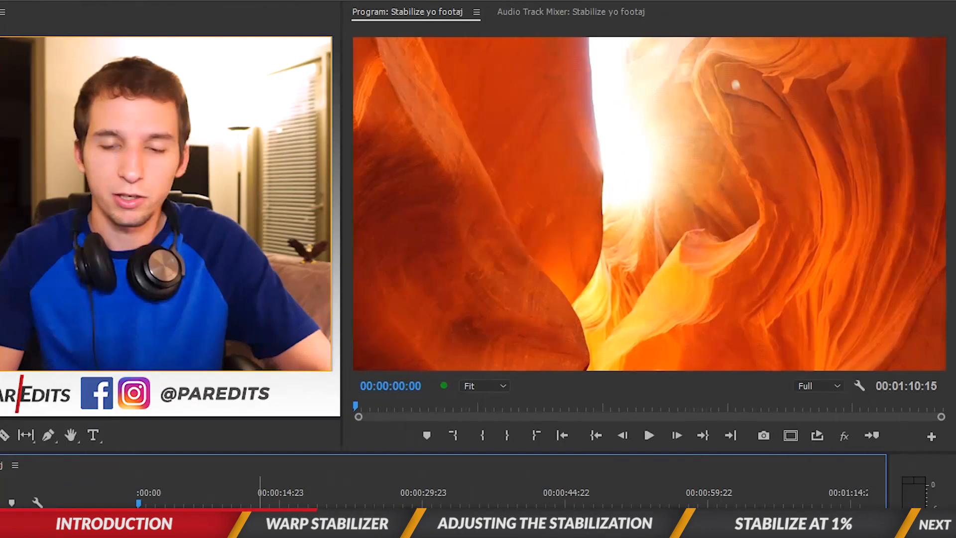
pyautogui.press('space')
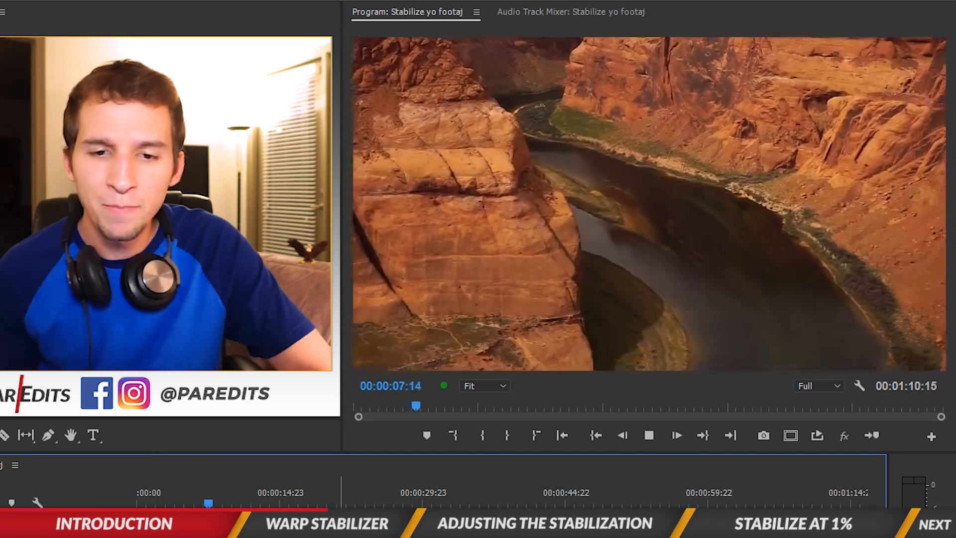
pyautogui.click(137, 503)
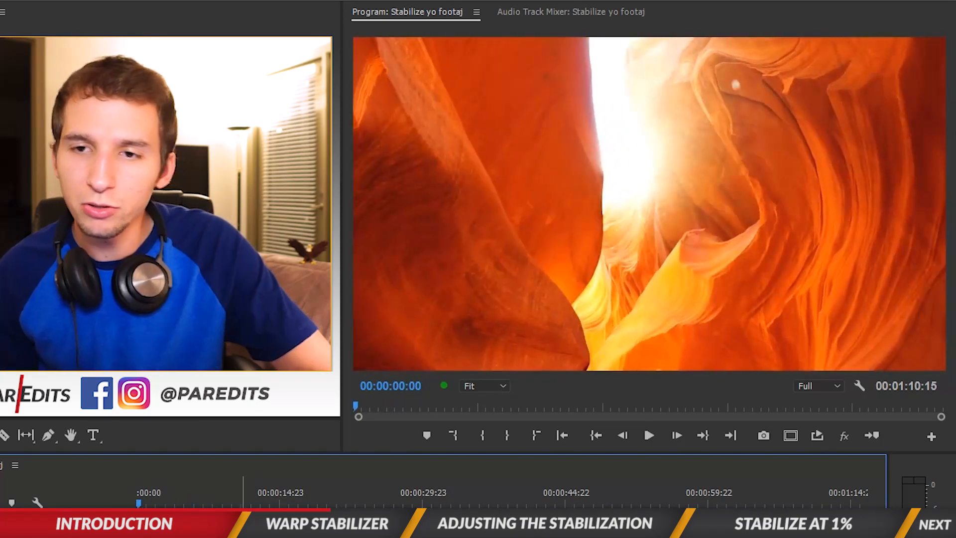
pyautogui.press('space')
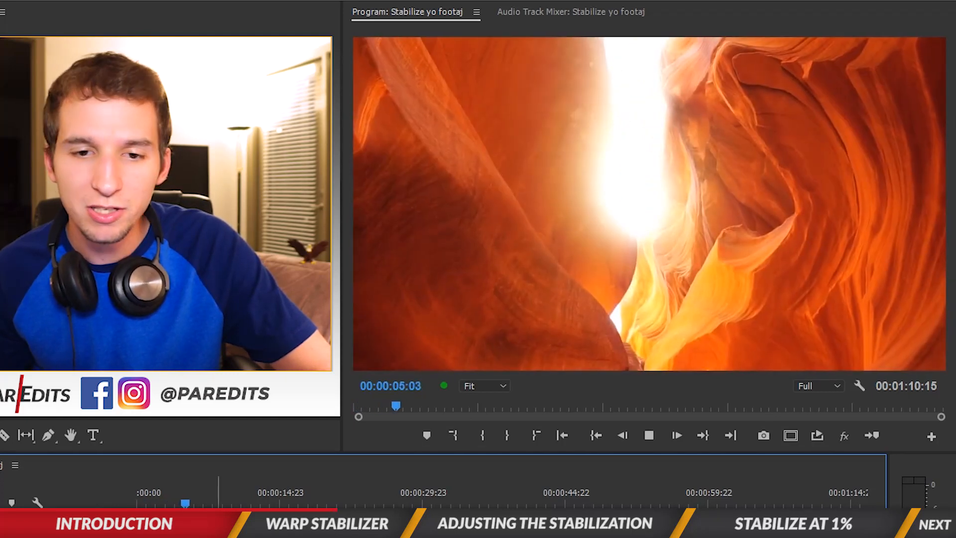
pyautogui.moveTo(185, 503); pyautogui.dragTo(167, 490)
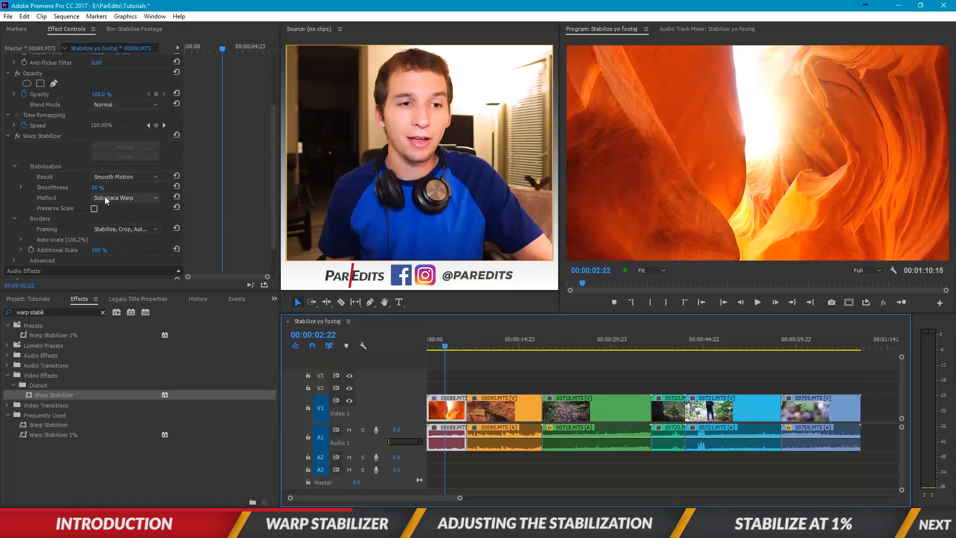
# Set the Warp Stabilizer smoothness of clip 00088.MTS to 10% and play the clip from its start
pyautogui.click(98, 187)
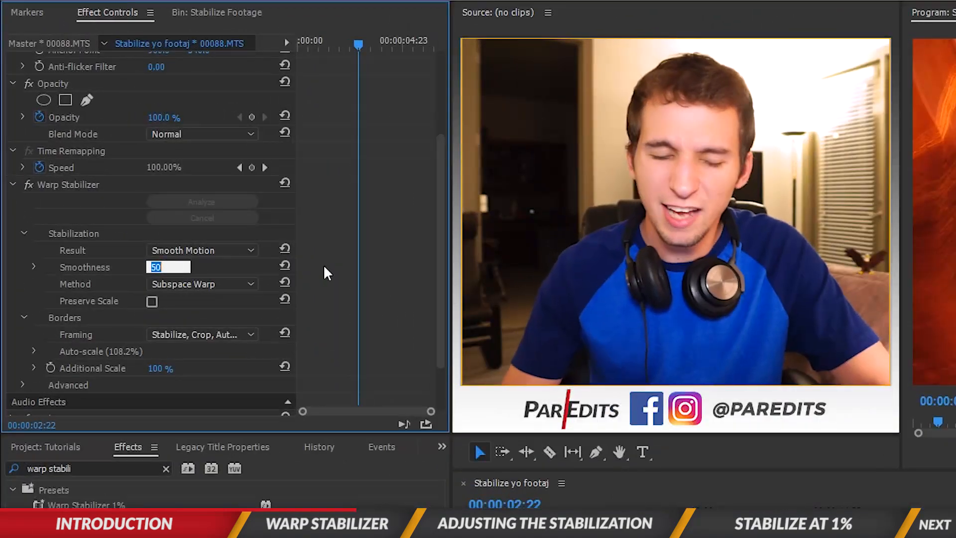
pyautogui.write('10')
pyautogui.press('Return')
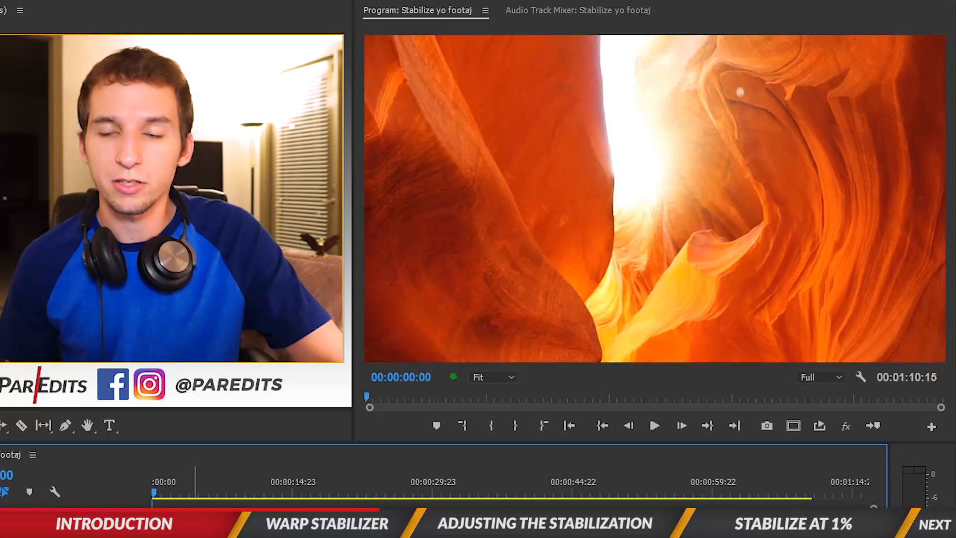
pyautogui.press('space')
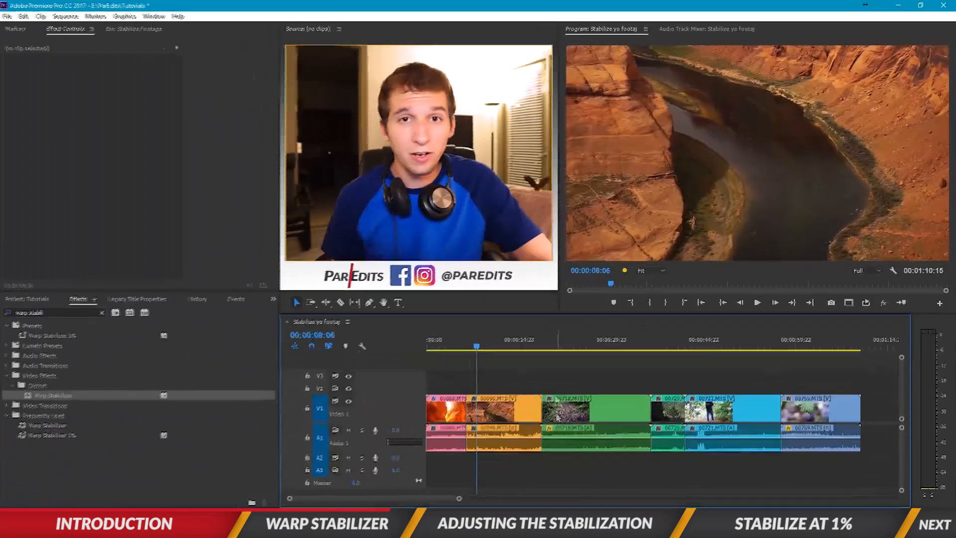
# Apply Warp Stabilizer to the second clip, 00090.MTS, and play back the stabilized clip
pyautogui.click(512, 417)
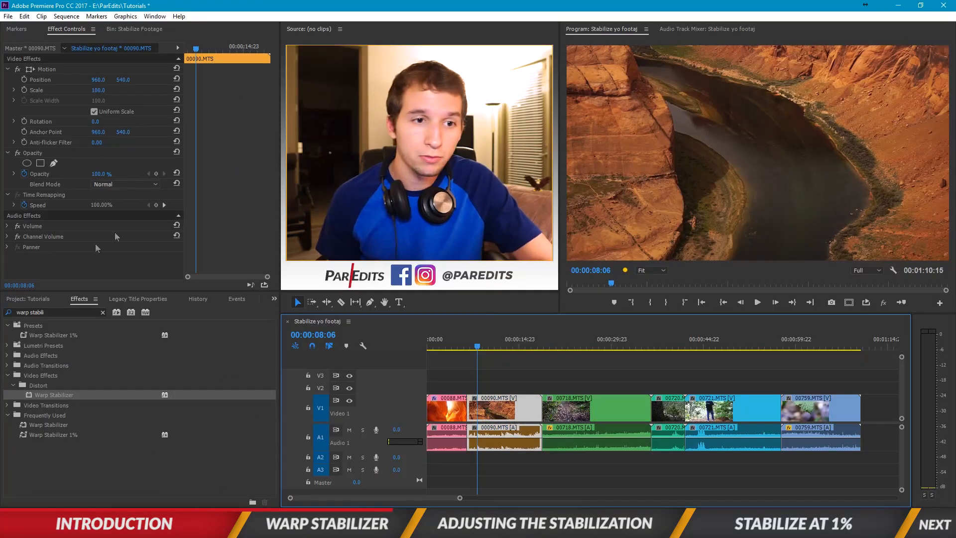
pyautogui.moveTo(33, 398); pyautogui.dragTo(538, 390)
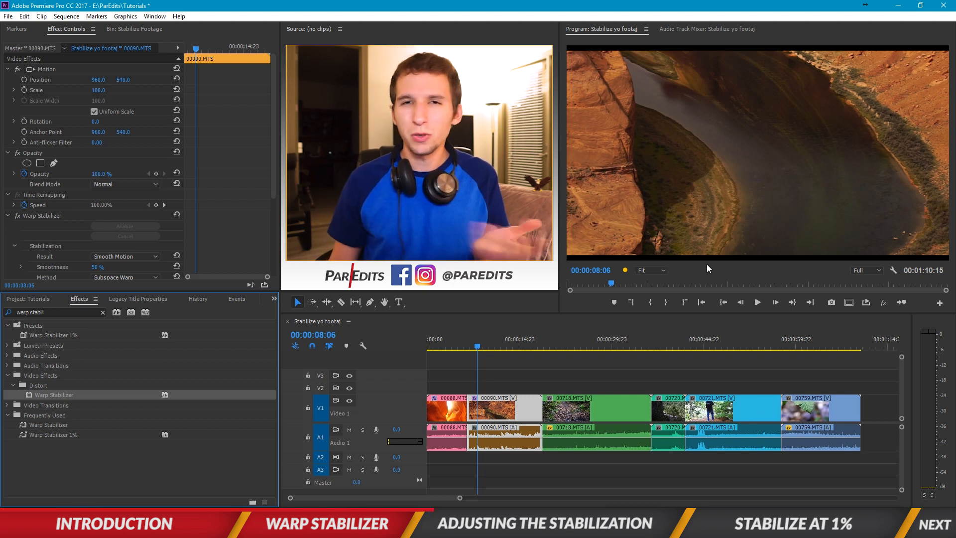
pyautogui.click(468, 346)
pyautogui.press('space')
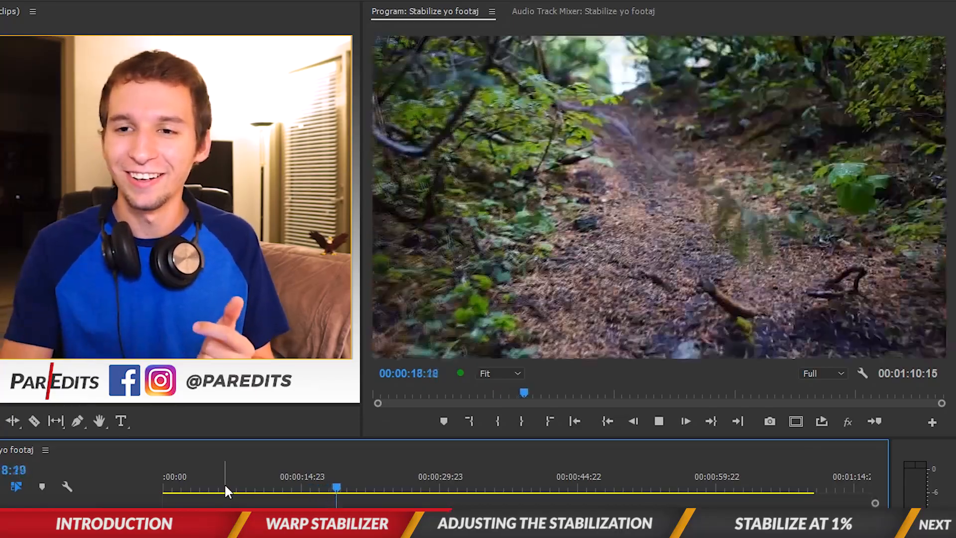
pyautogui.press('space')
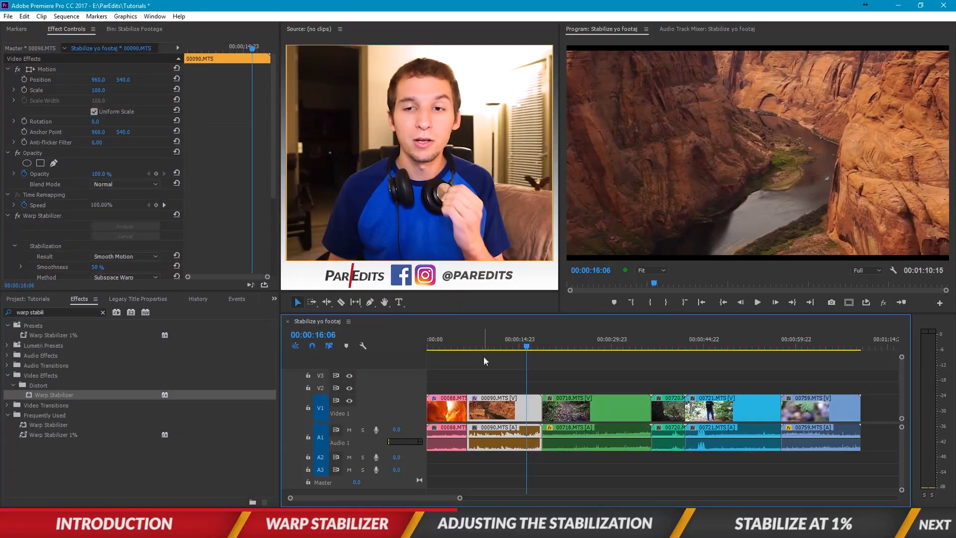
# Set the Warp Stabilizer method of clip 00090.MTS to Position, Scale, Rotation and play the clip from its start
pyautogui.scroll(-5, 231, 243)
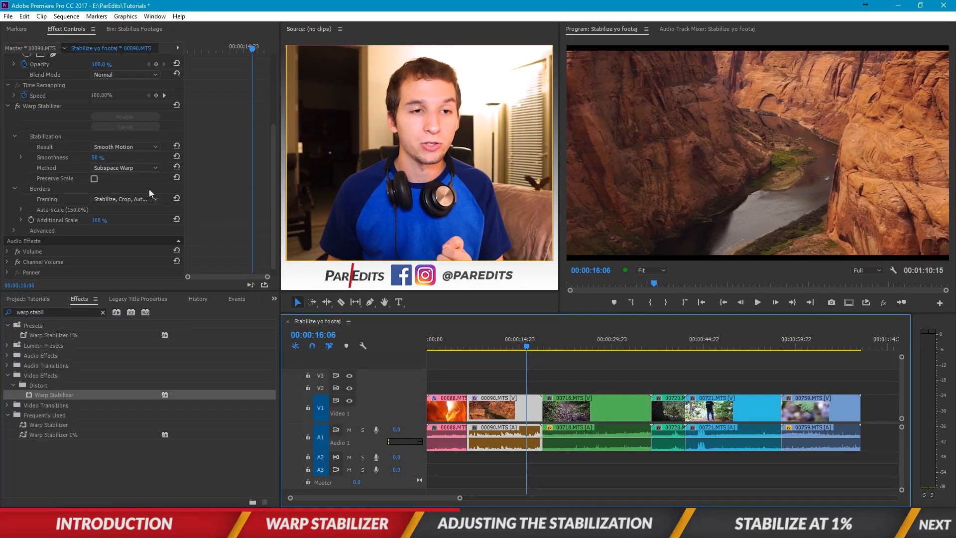
pyautogui.click(114, 169)
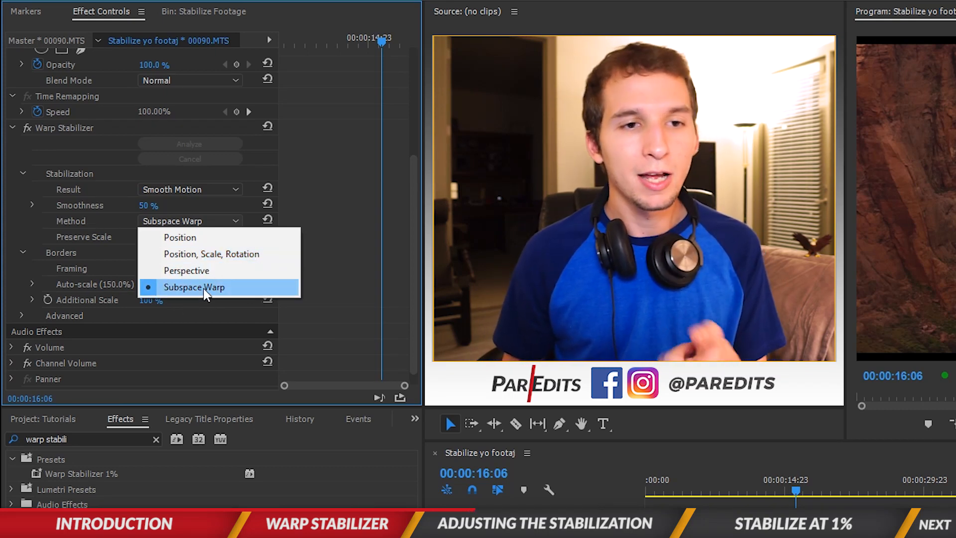
pyautogui.click(204, 260)
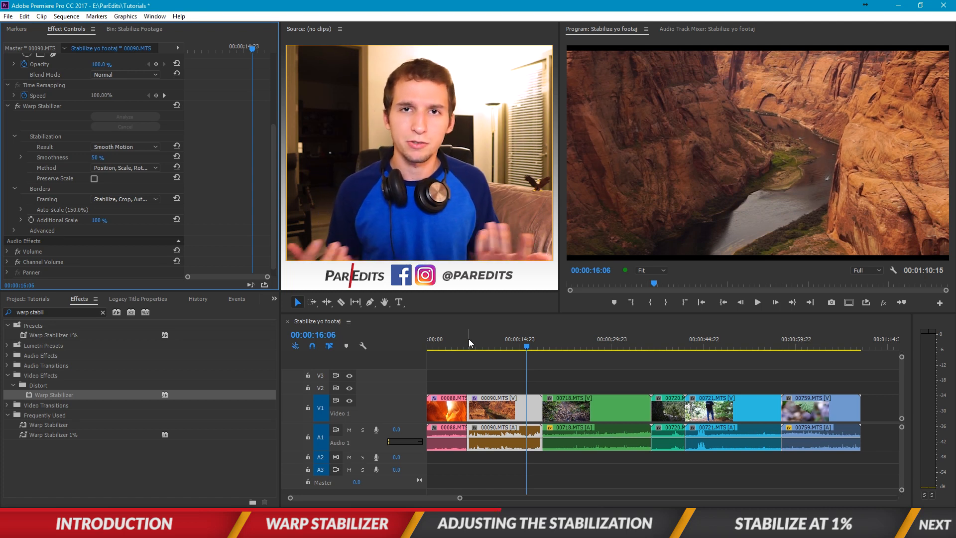
pyautogui.click(469, 339)
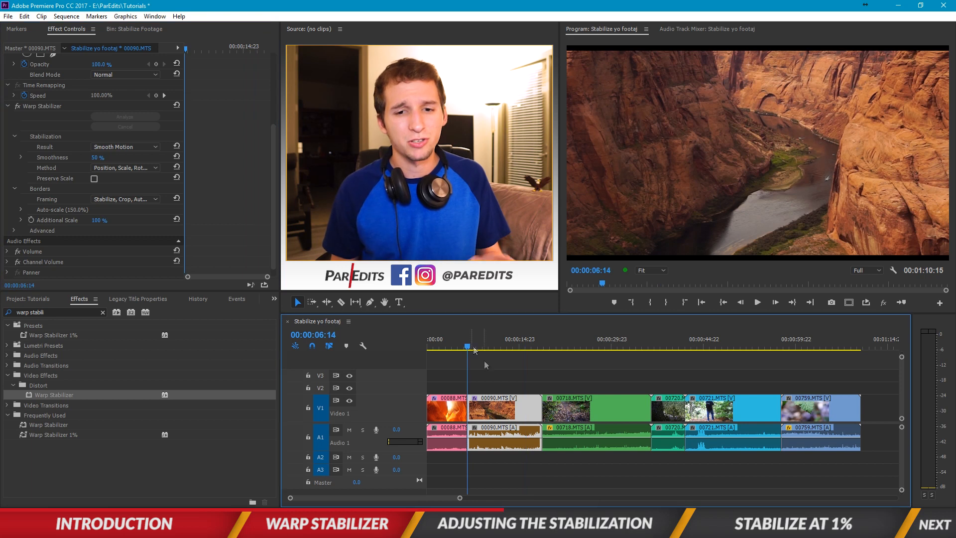
pyautogui.press('space')
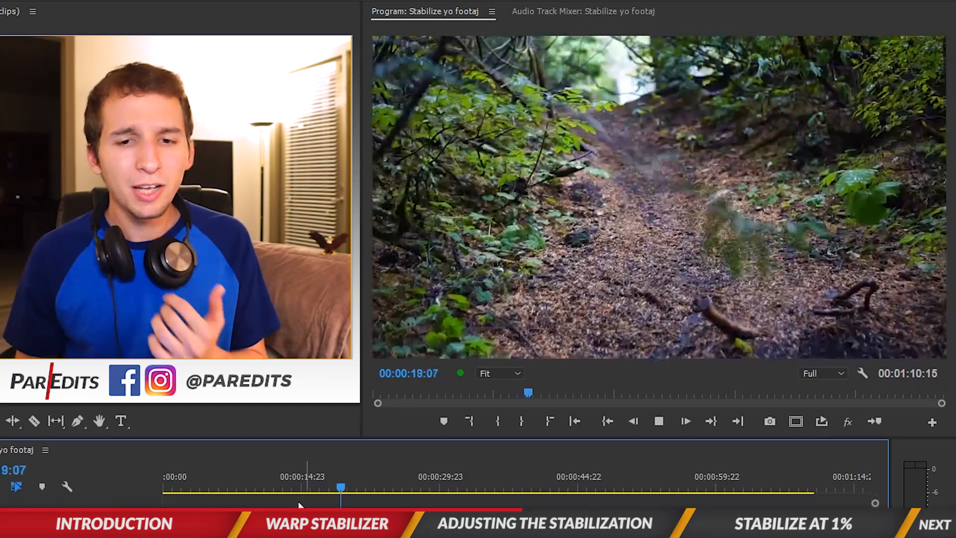
# Park the playhead at 00:00:08:08 in clip 00090.MTS and set its Warp Stabilizer smoothness to 10%
pyautogui.click(288, 481)
pyautogui.moveTo(288, 480); pyautogui.dragTo(245, 477)
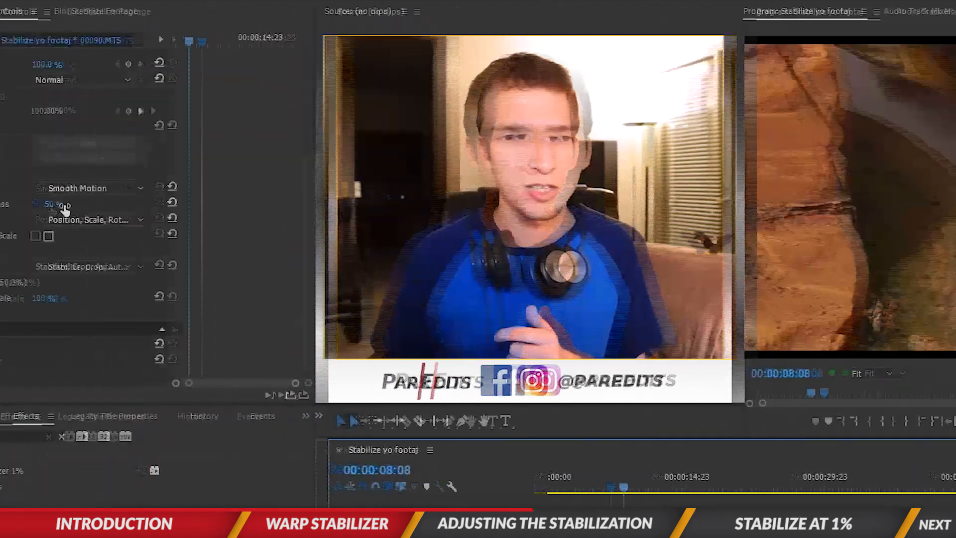
pyautogui.write('10')
pyautogui.press('Return')
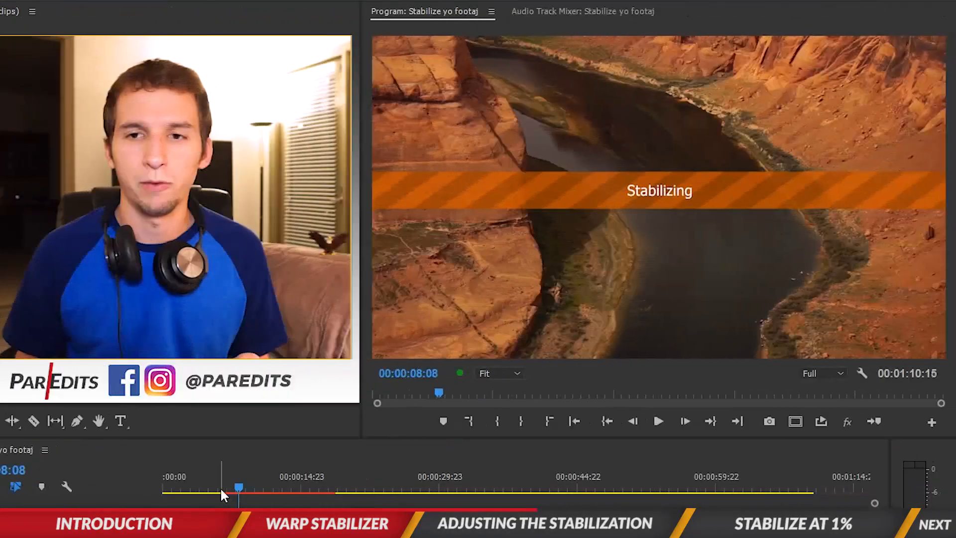
# Play the stabilized 00090.MTS clip twice from its start to judge its motion
pyautogui.click(681, 488)
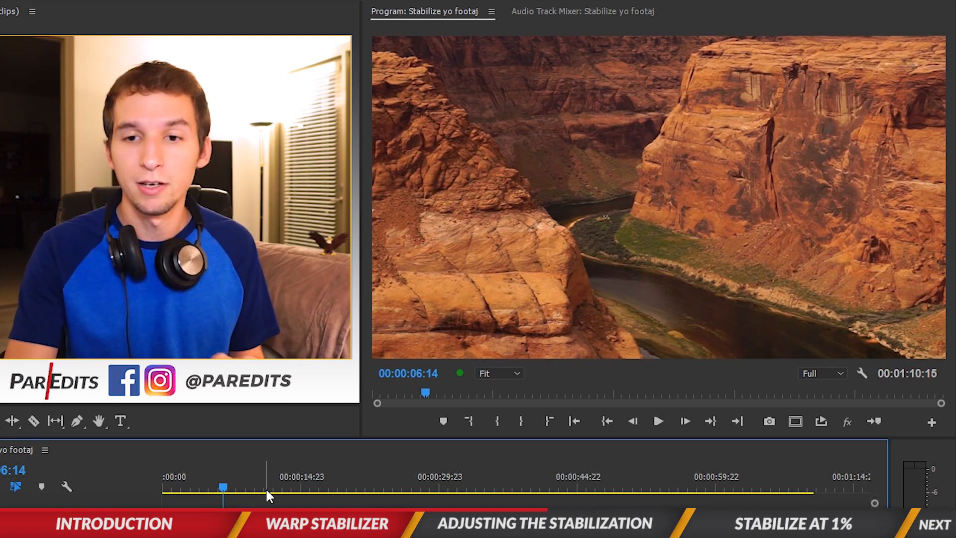
pyautogui.press('space')
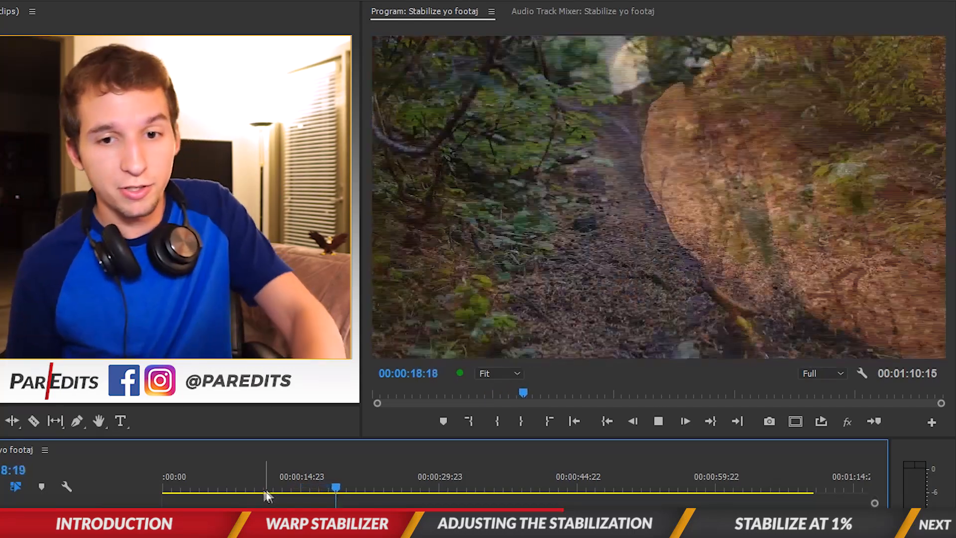
pyautogui.moveTo(266, 491); pyautogui.dragTo(237, 490)
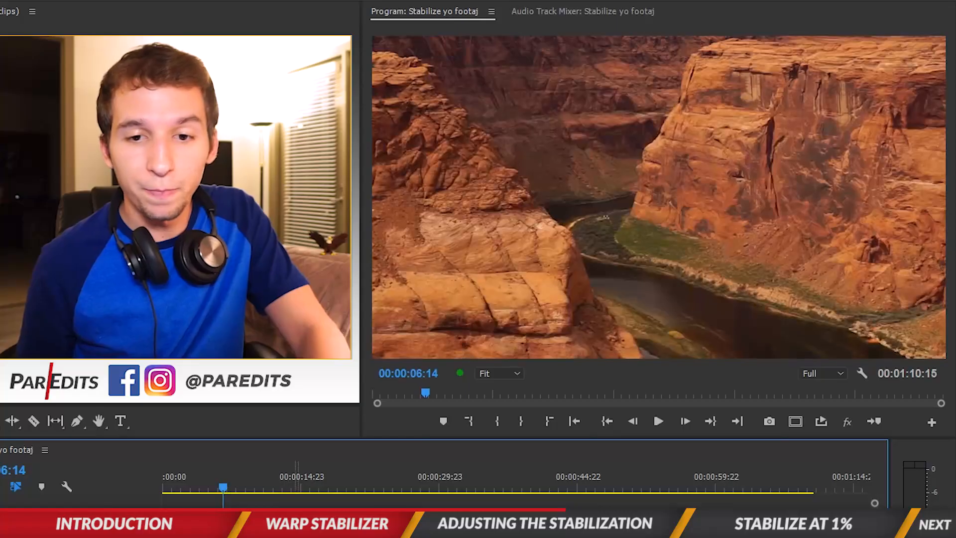
pyautogui.press('space')
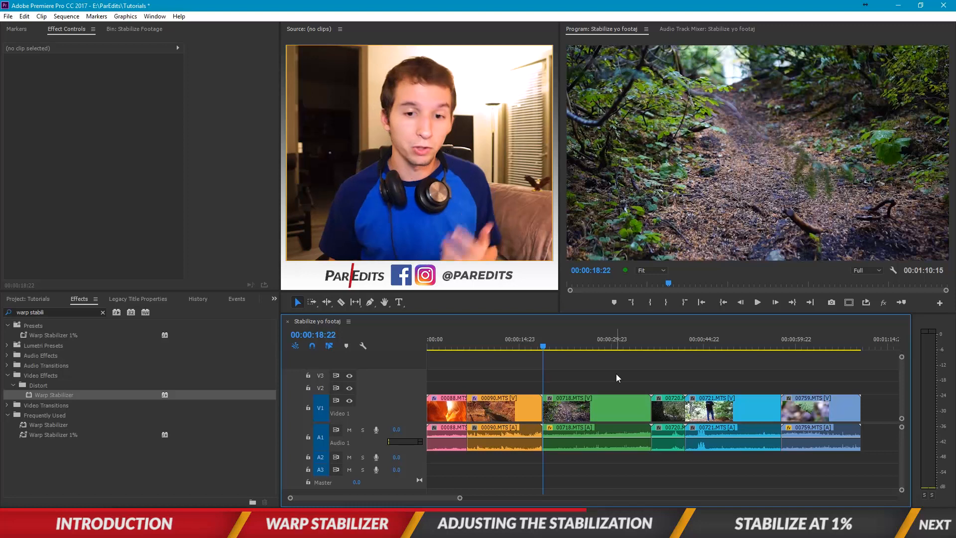
# Select clip 00090.MTS and review its Warp Stabilizer settings
pyautogui.click(521, 343)
pyautogui.click(509, 422)
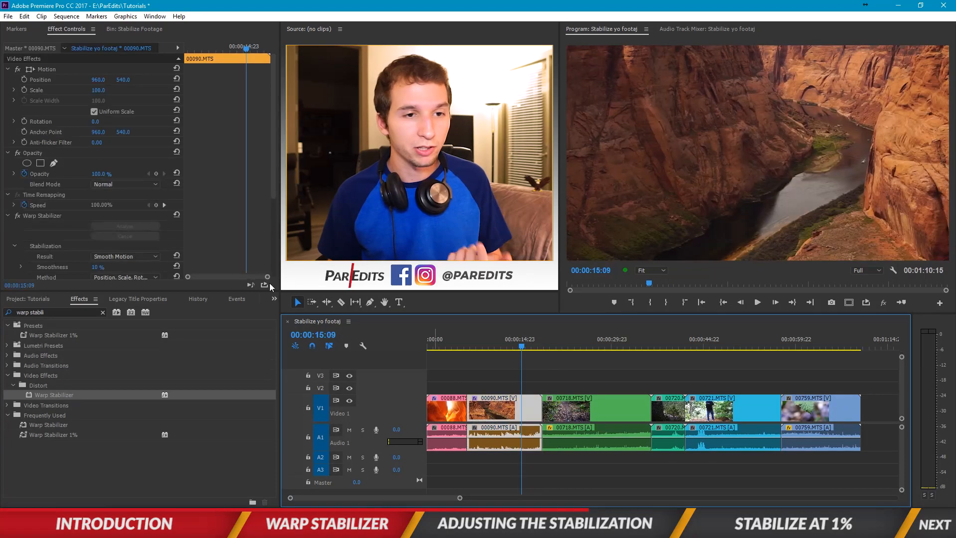
pyautogui.scroll(-4, 215, 251)
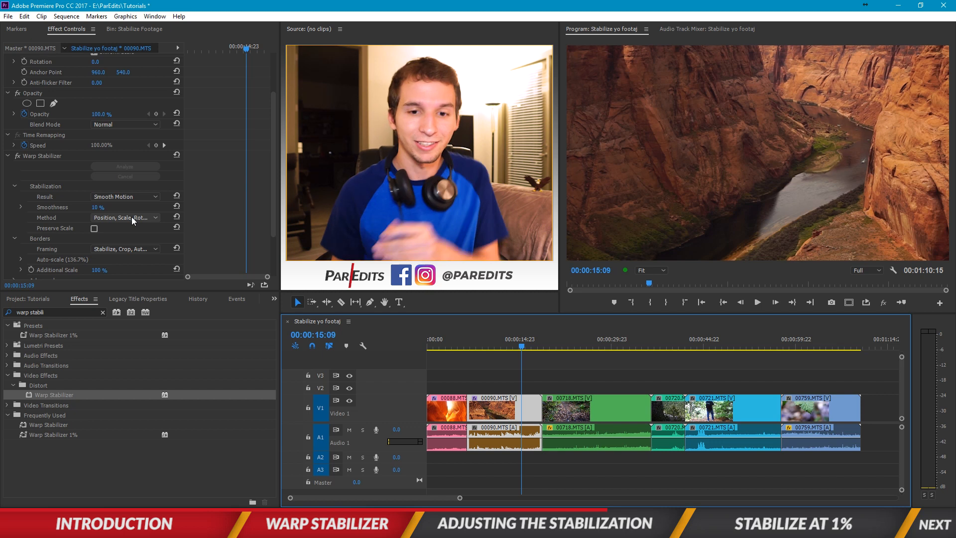
# Move the playhead to the start of the third clip, 00718.MTS, and apply Warp Stabilizer to that clip
pyautogui.click(536, 353)
pyautogui.click(535, 347)
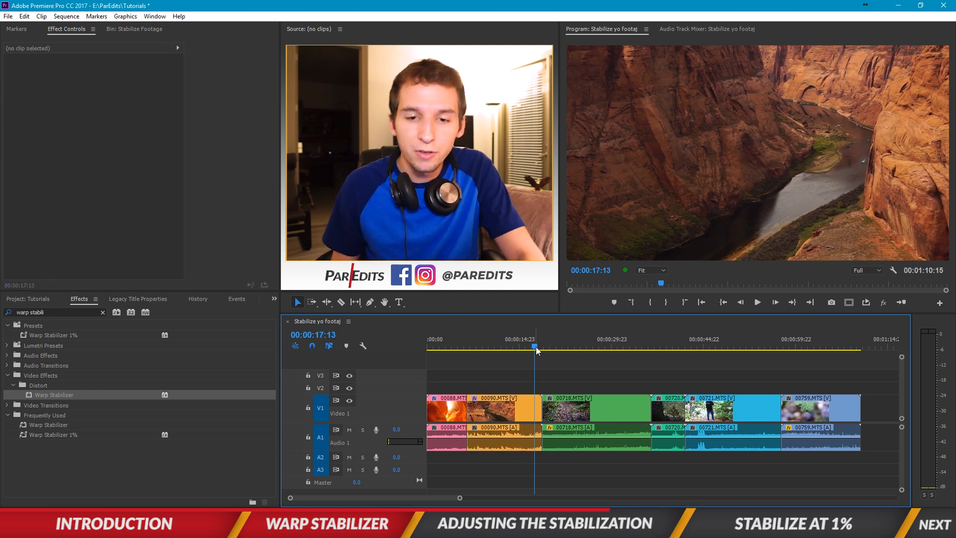
pyautogui.click(553, 347)
pyautogui.click(543, 343)
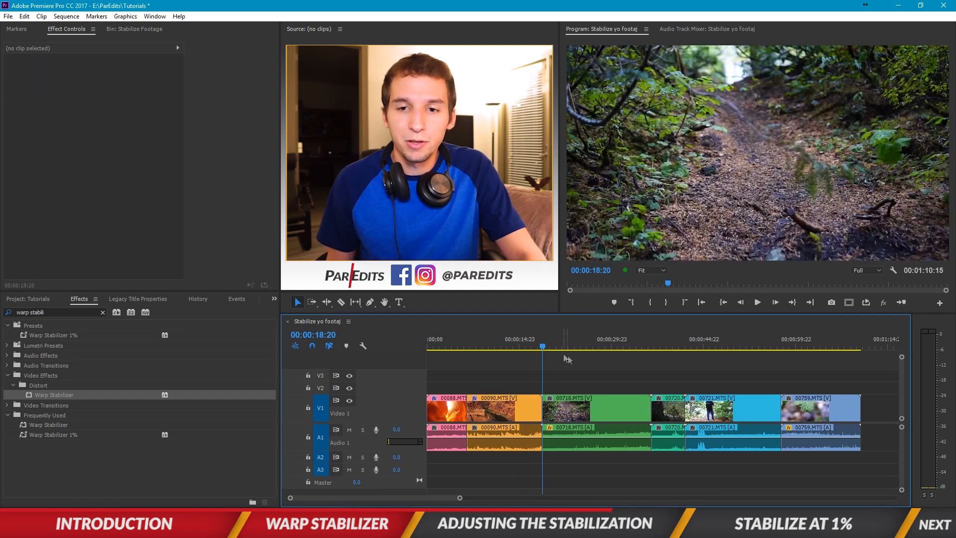
pyautogui.moveTo(45, 398); pyautogui.dragTo(49, 399)
pyautogui.moveTo(668, 450); pyautogui.dragTo(604, 414)
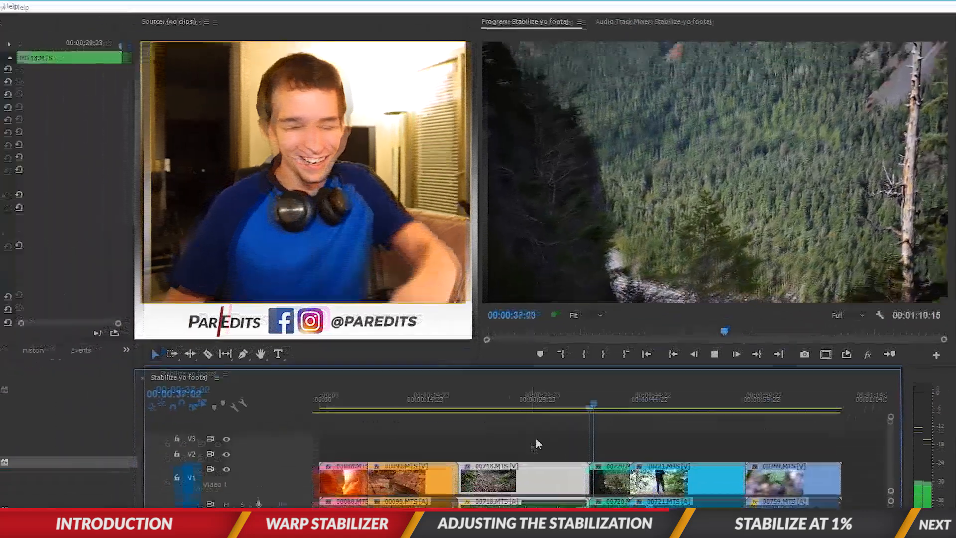
# Park the playhead at 00:00:22:04 in clip 00718.MTS and set its Warp Stabilizer smoothness to 1%
pyautogui.press('space')
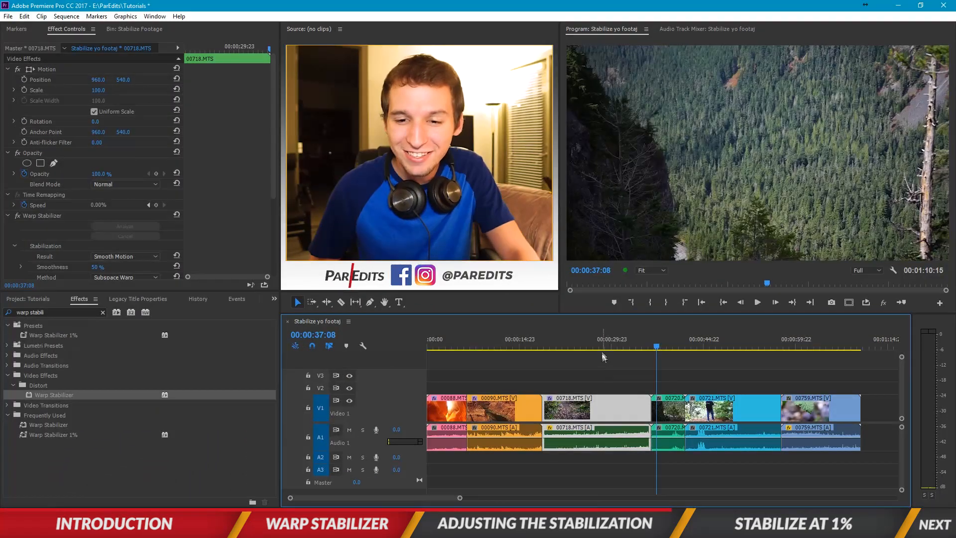
pyautogui.click(600, 345)
pyautogui.moveTo(600, 346); pyautogui.dragTo(563, 346)
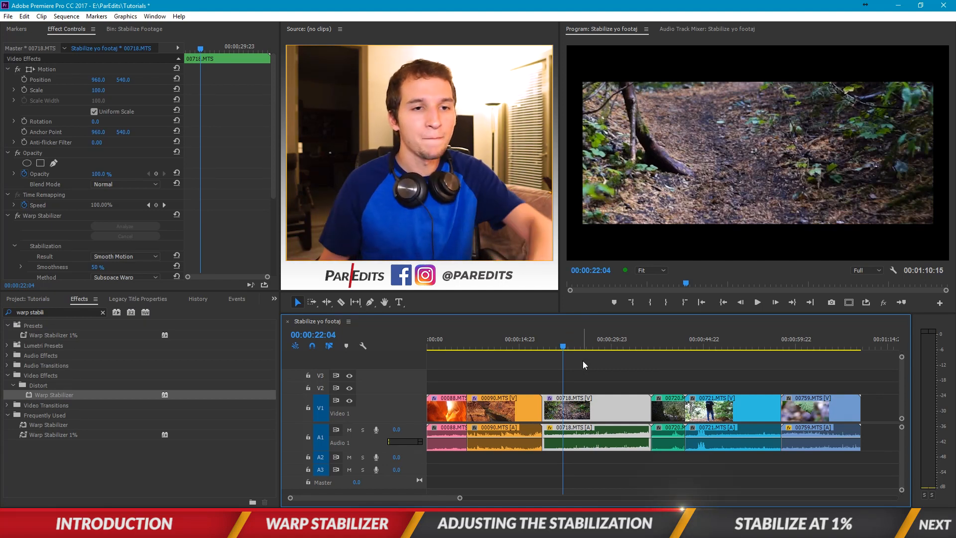
pyautogui.scroll(-1, 192, 225)
pyautogui.click(99, 237)
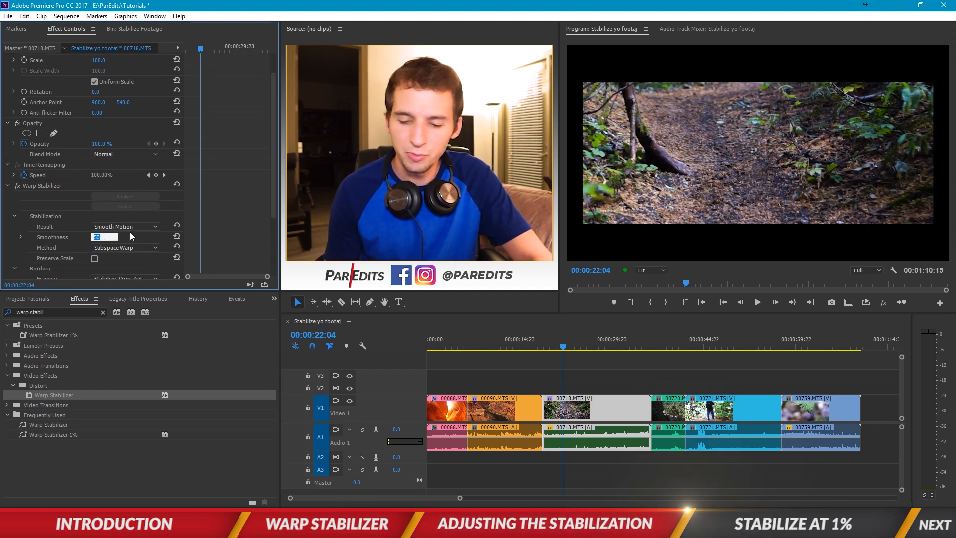
pyautogui.press('Return')
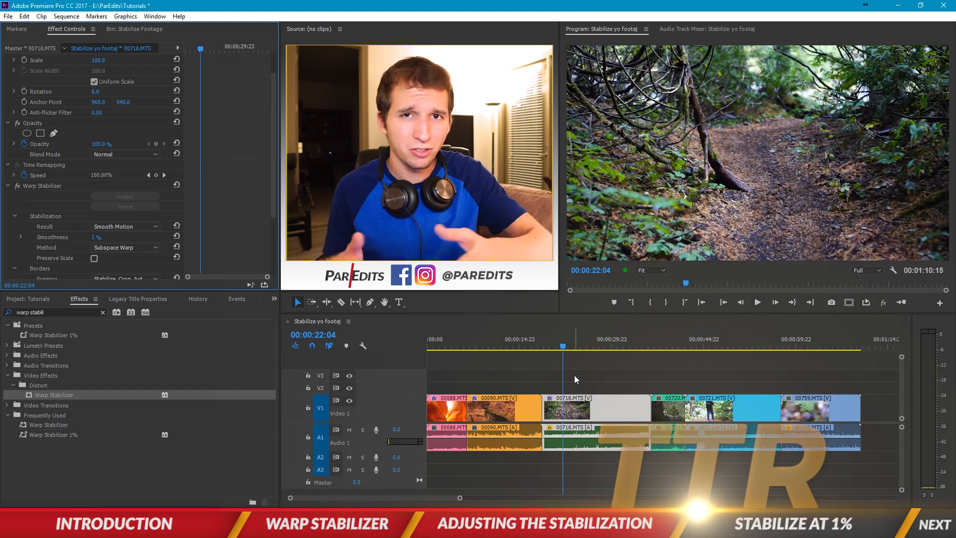
# Play clip 00718.MTS from its start, first deselected and again with it selected, to judge its stabilized motion
pyautogui.click(594, 387)
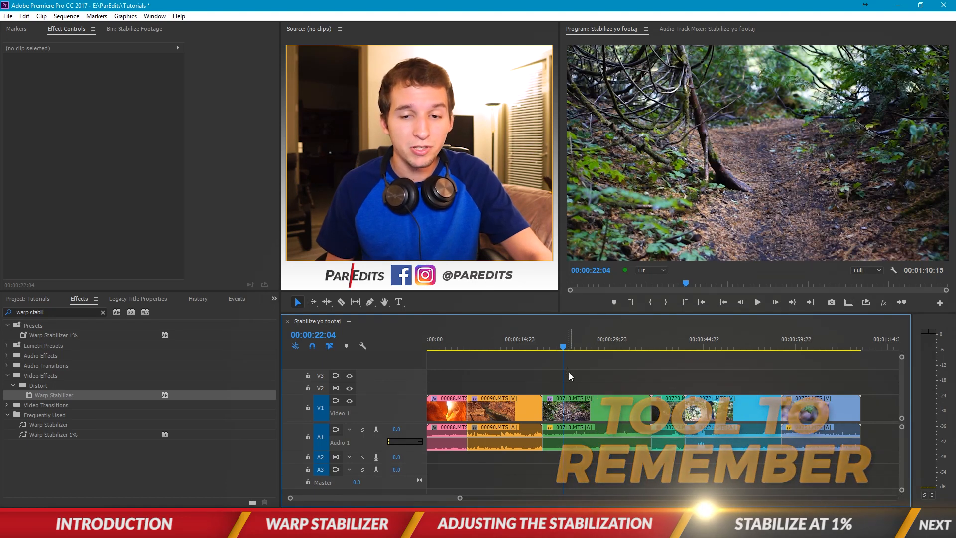
pyautogui.click(542, 347)
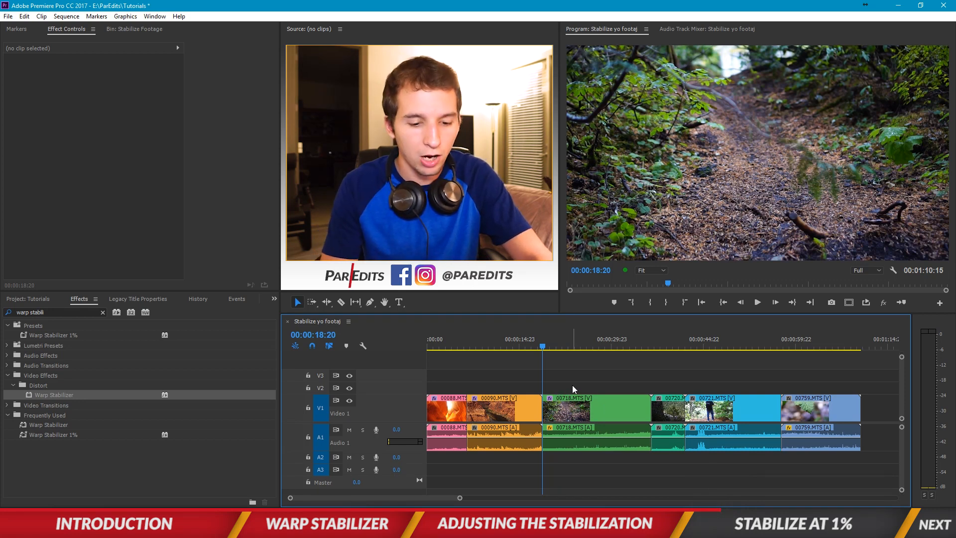
pyautogui.press('space')
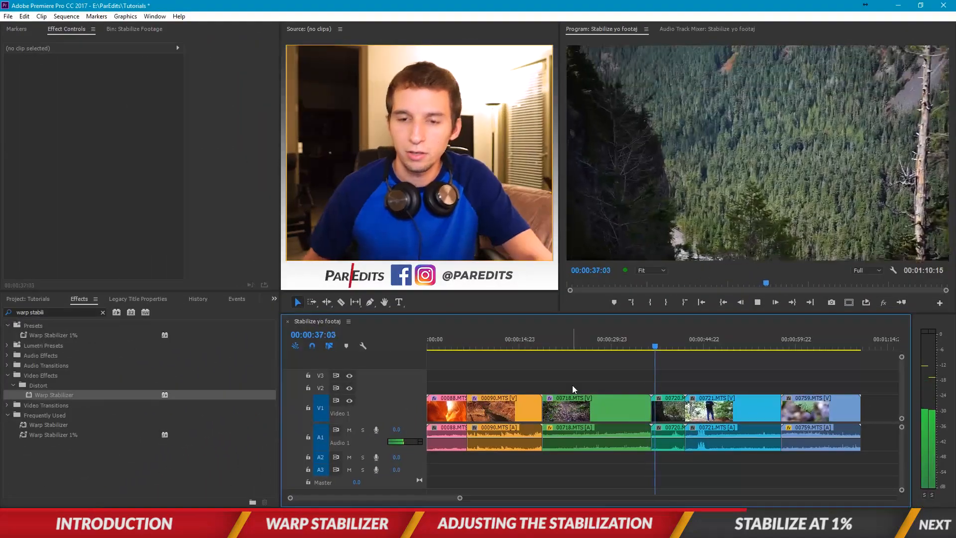
pyautogui.click(581, 347)
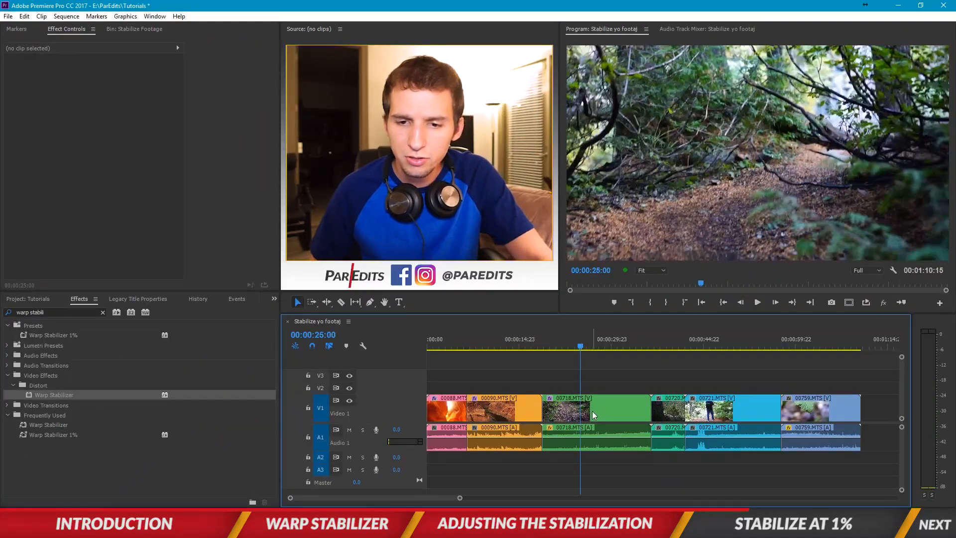
pyautogui.click(593, 411)
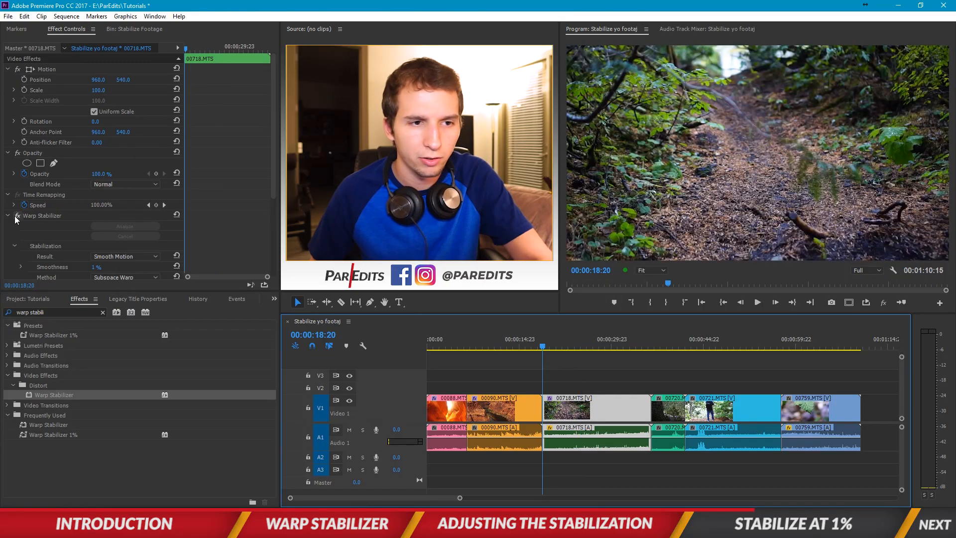
pyautogui.press('space')
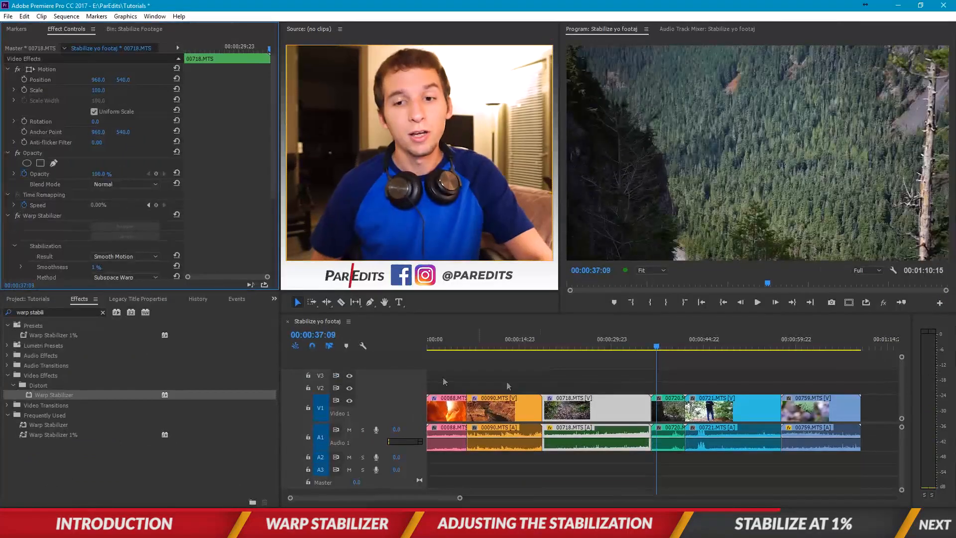
# Play the sequence from the start of clip 00720.MTS into clip 00721.MTS to review their stabilization
pyautogui.click(582, 348)
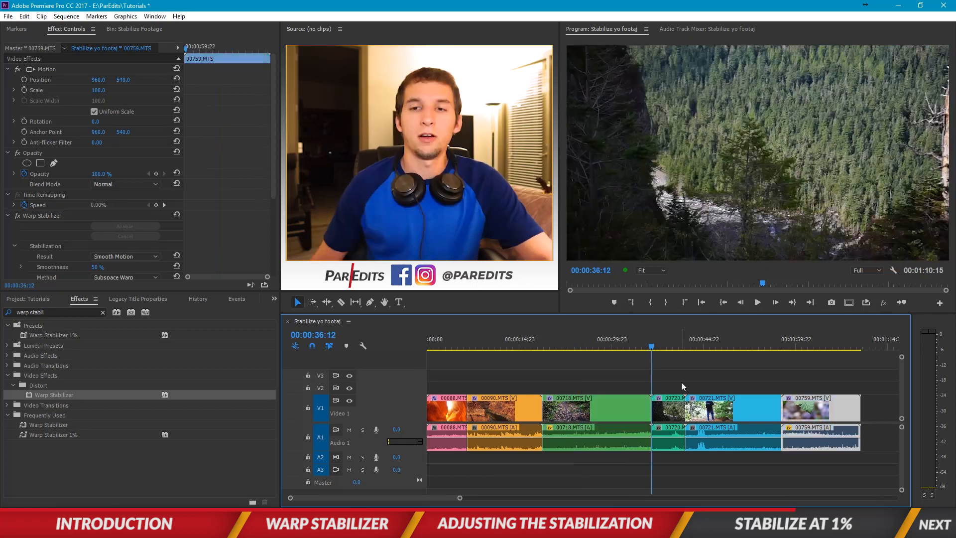
pyautogui.press('space')
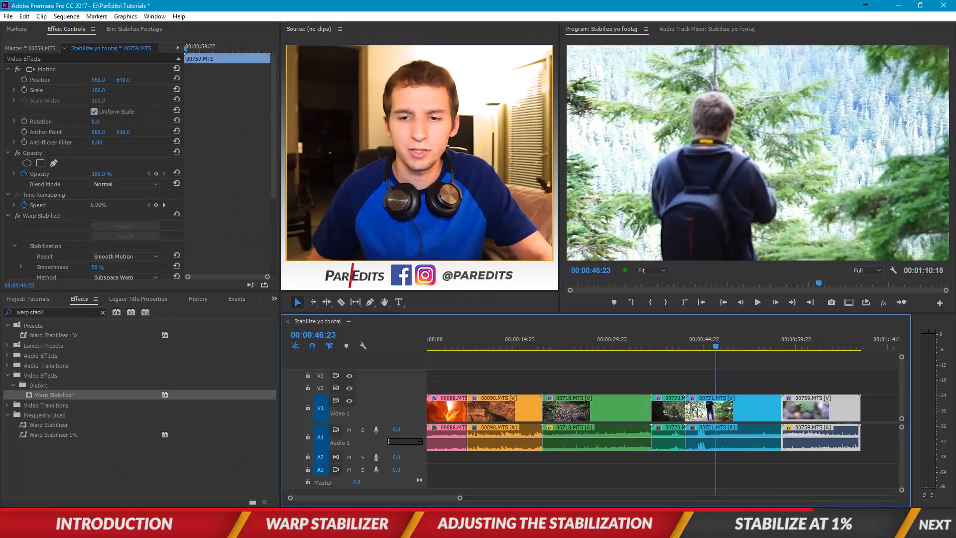
# Set the Warp Stabilizer smoothness of clips 00721.MTS, 00720.MTS and 00759.MTS to 1% each
pyautogui.click(699, 412)
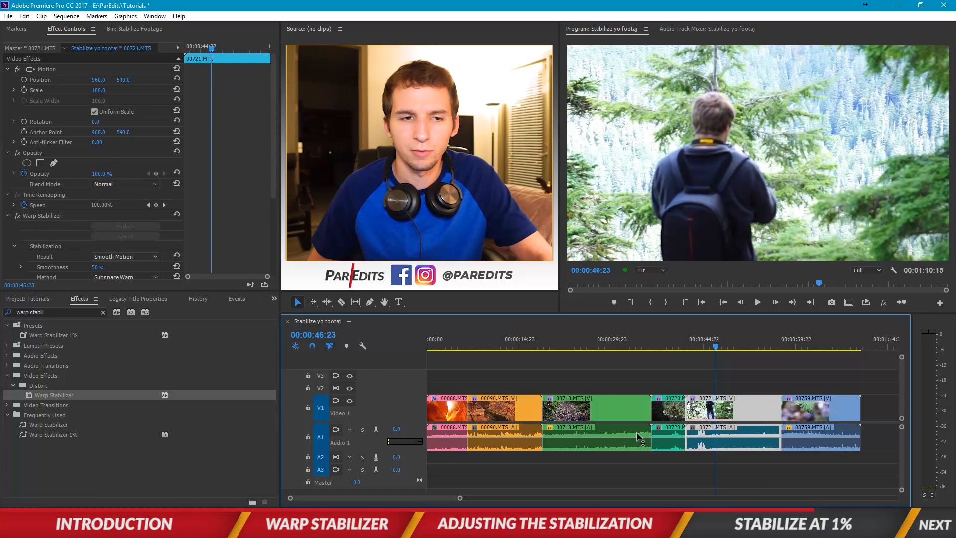
pyautogui.click(100, 269)
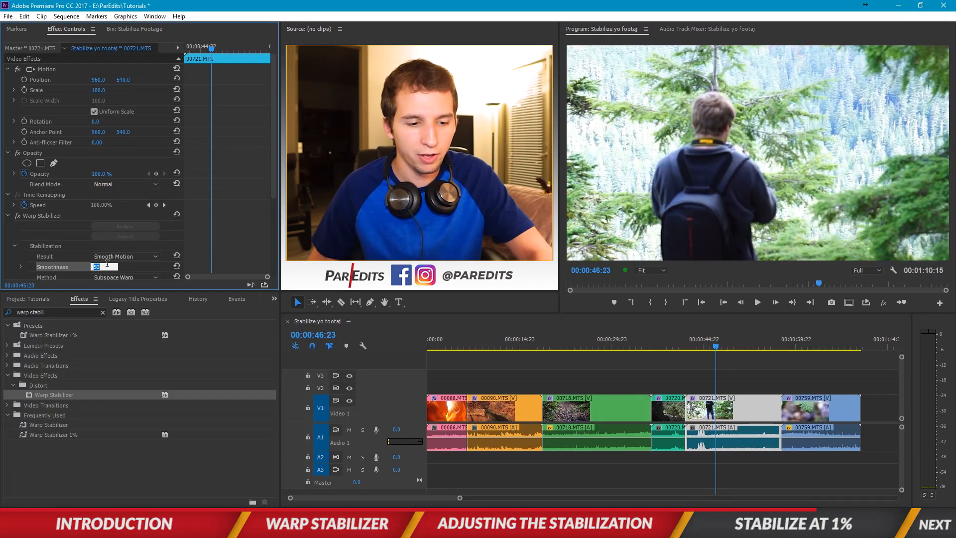
pyautogui.press('Return')
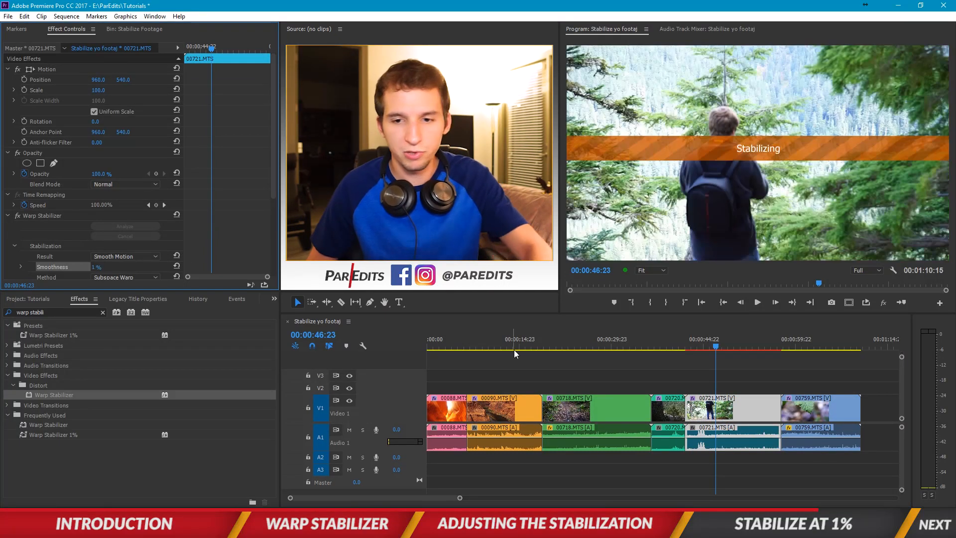
pyautogui.click(669, 424)
pyautogui.click(100, 267)
pyautogui.write('1')
pyautogui.press('Return')
pyautogui.click(803, 409)
pyautogui.click(99, 267)
pyautogui.write('1')
pyautogui.press('Return')
# Play the last three clips from 00:00:36:12 to check their motion, and start playback of the whole sequence from its beginning
pyautogui.click(652, 347)
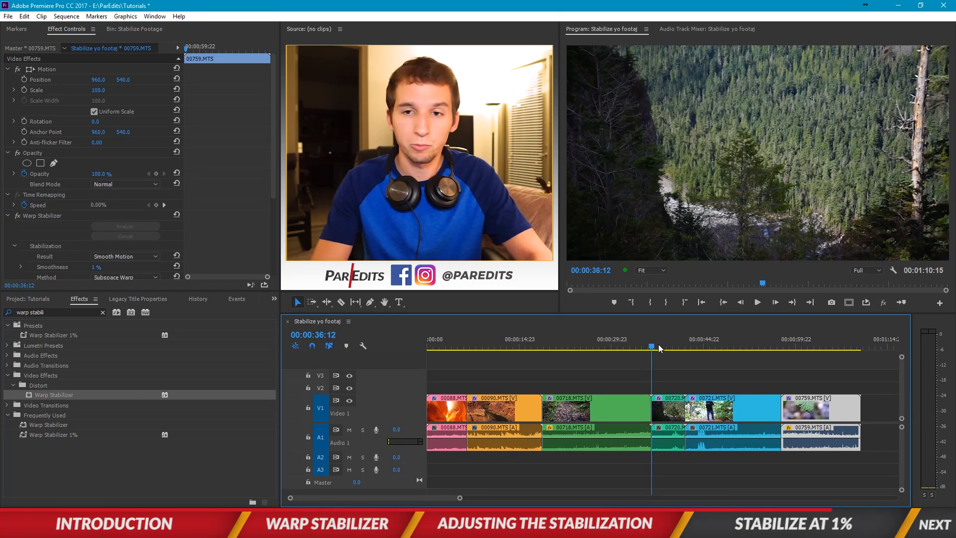
pyautogui.press('space')
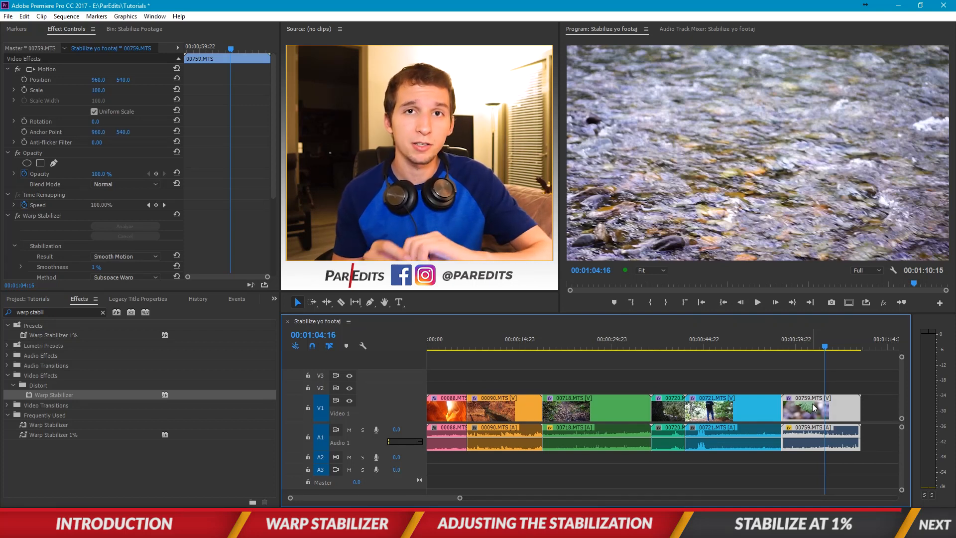
pyautogui.click(757, 303)
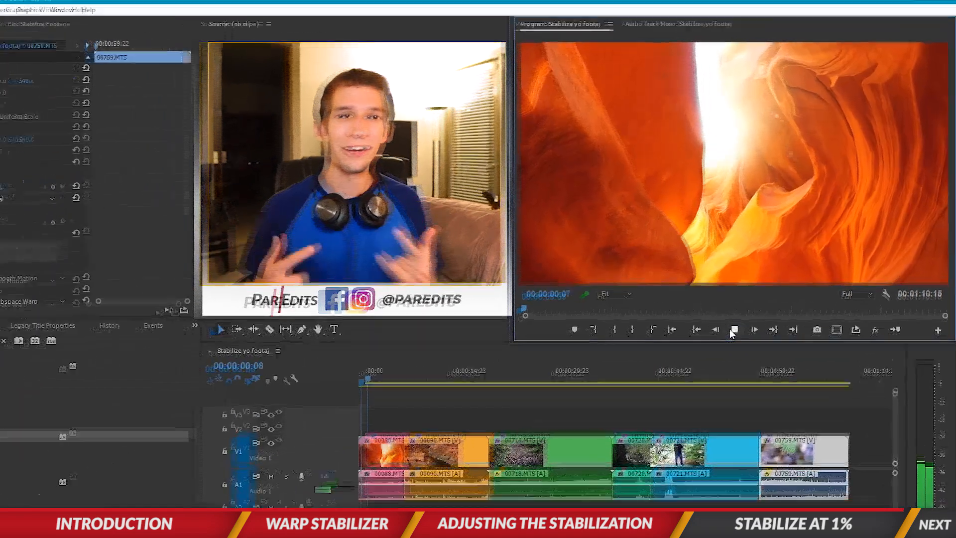